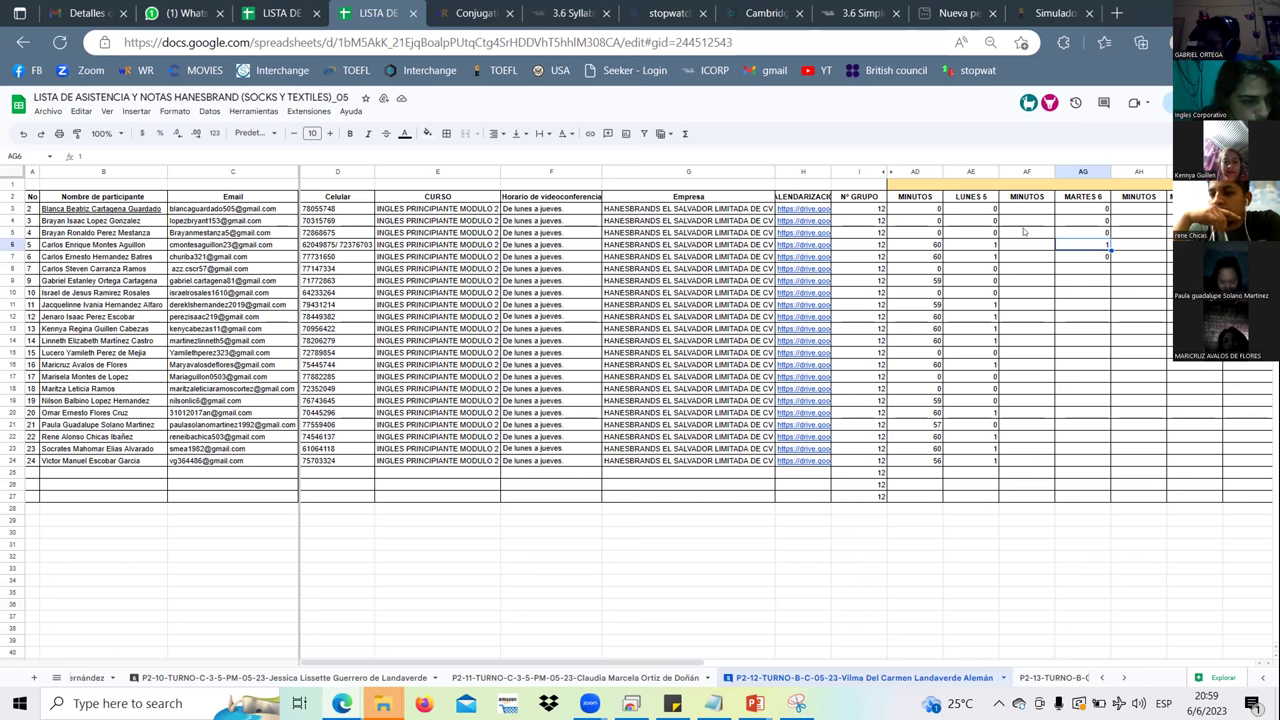
- Set the MARTES 6 attendance in cell AG7 to 1
key(Down)
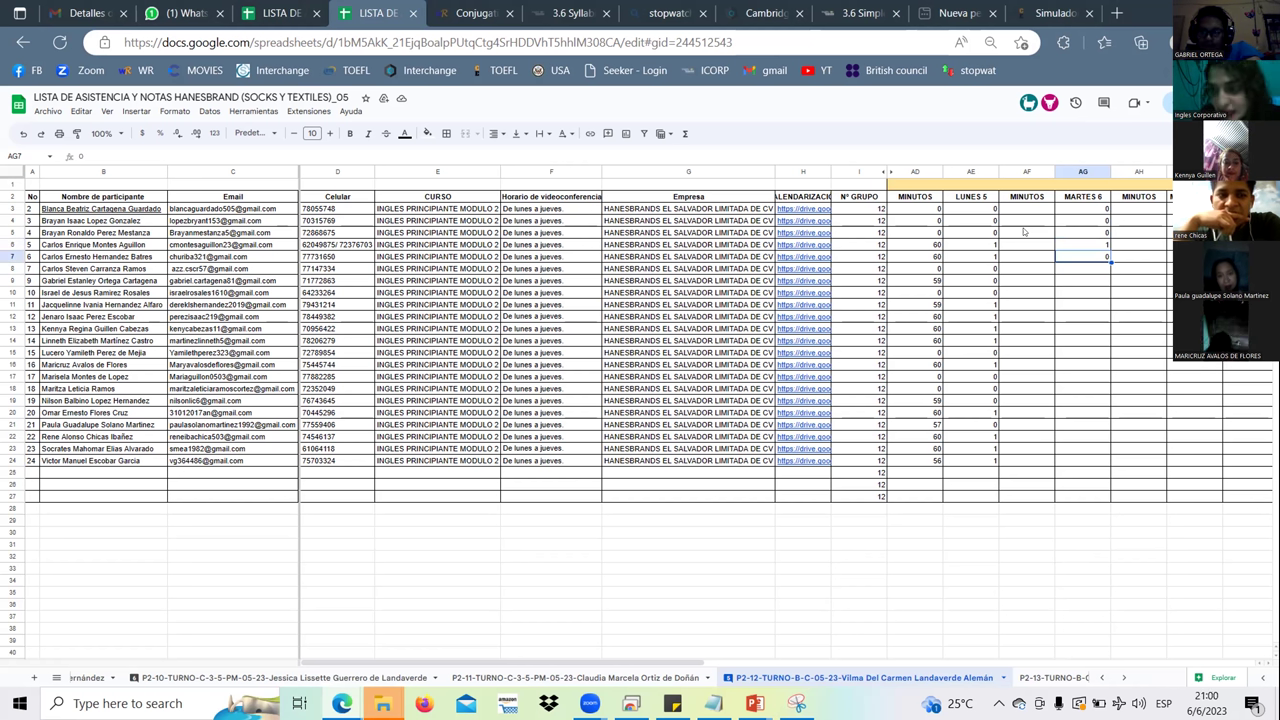
text(1)
key(Return)
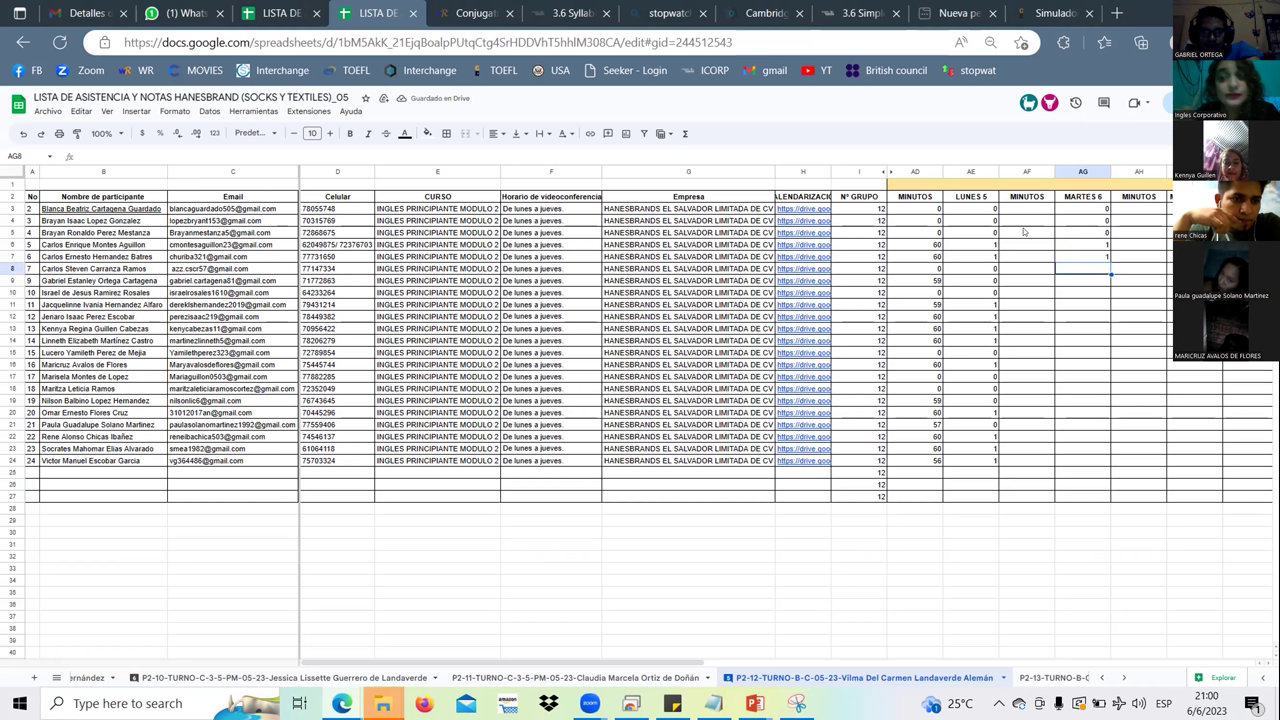
- Check the participant rows 6 to 8 and enter 0 as the MARTES 6 attendance in cell AG8
click(10, 244)
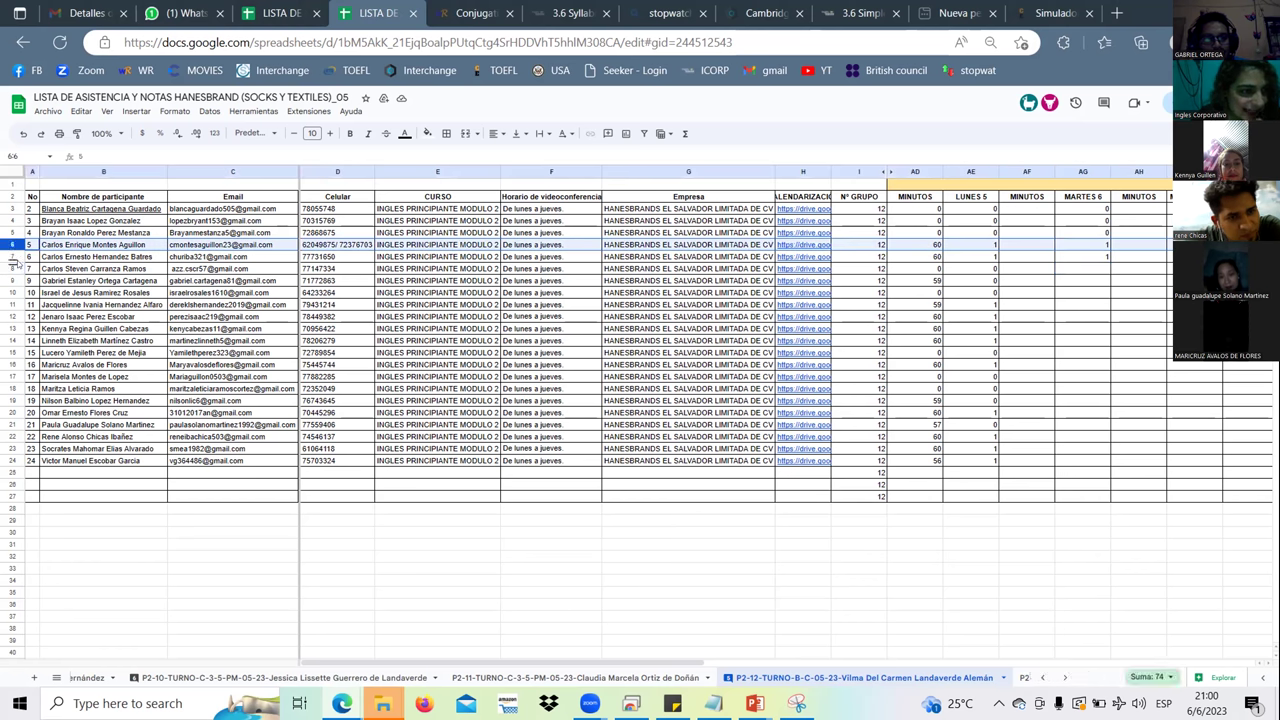
click(7, 256)
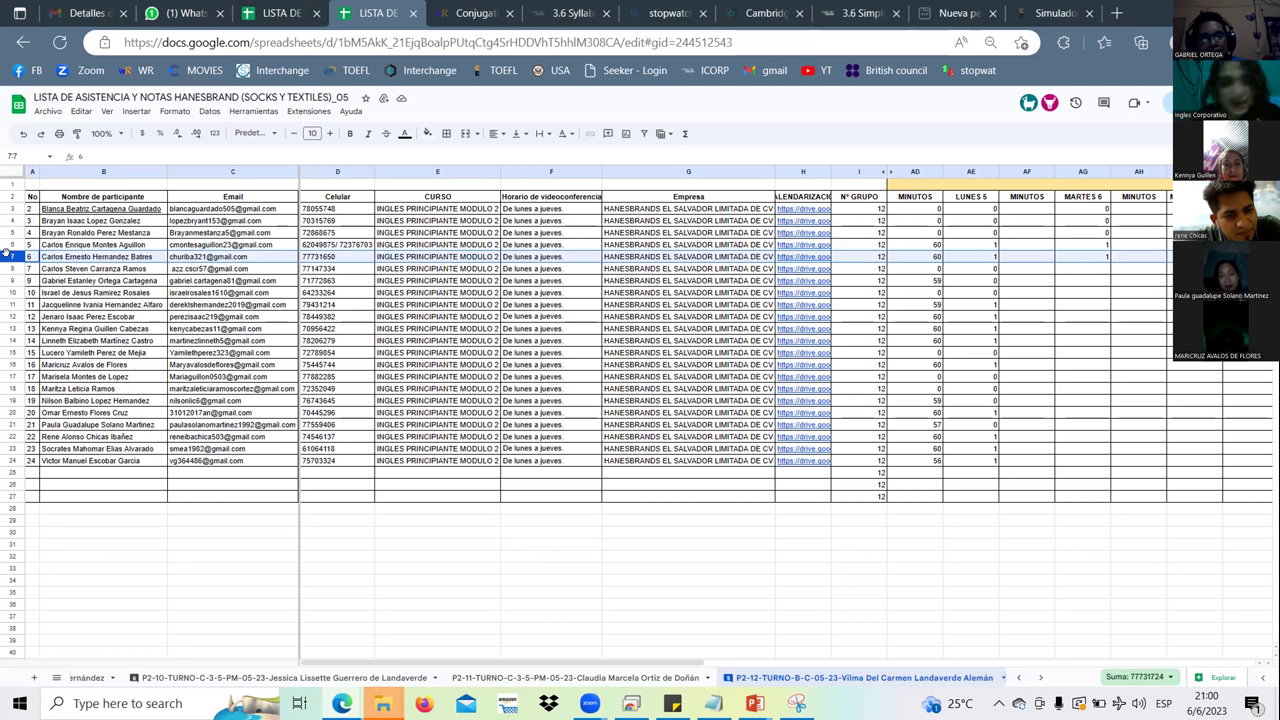
click(6, 268)
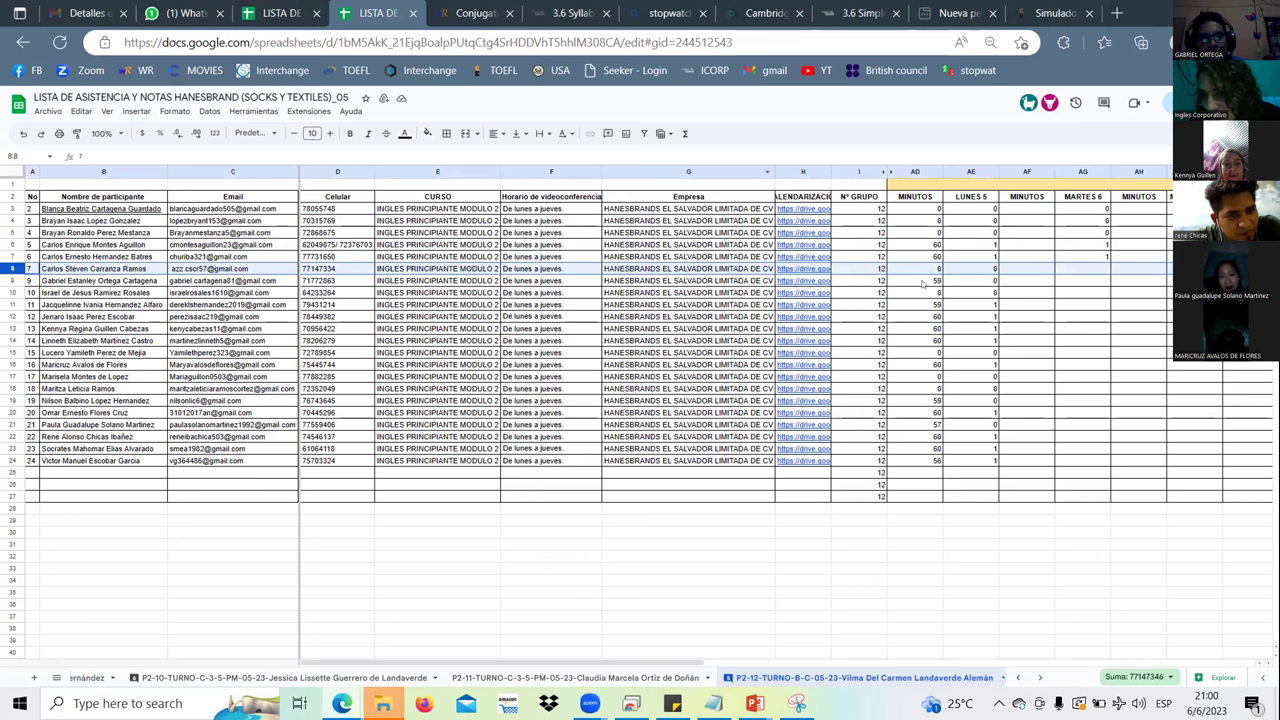
click(1080, 270)
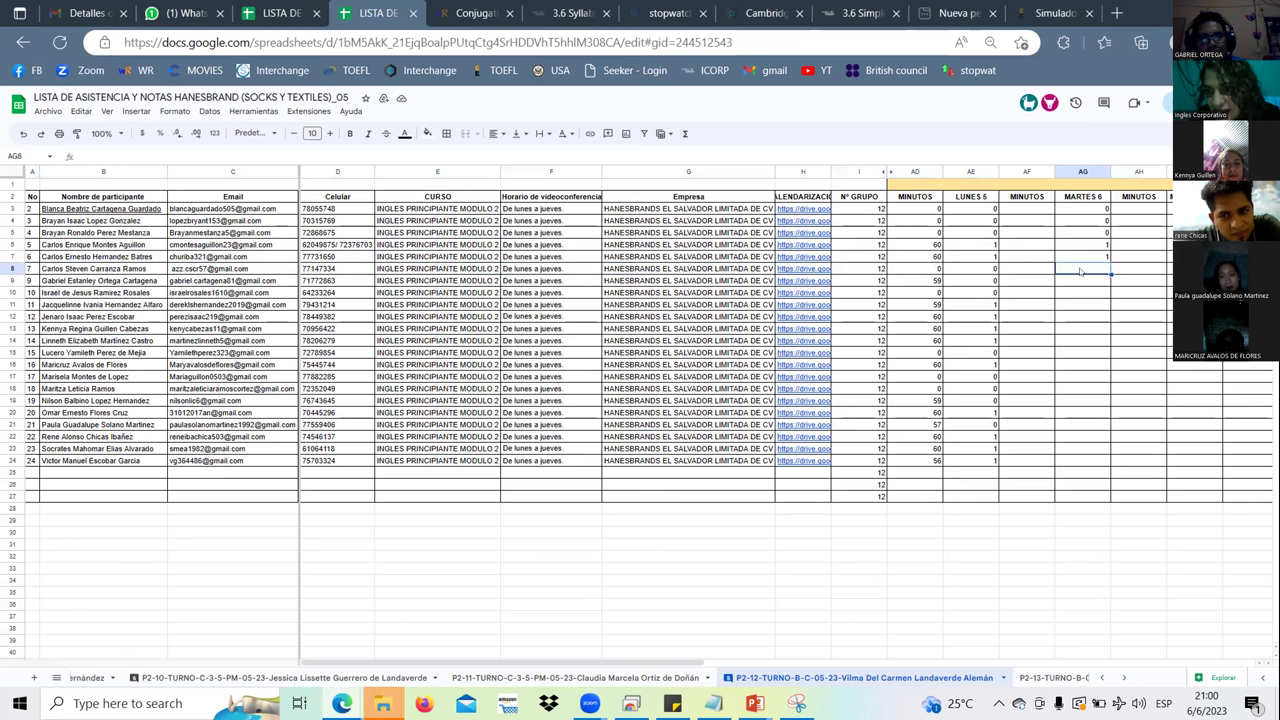
text(0)
key(Return)
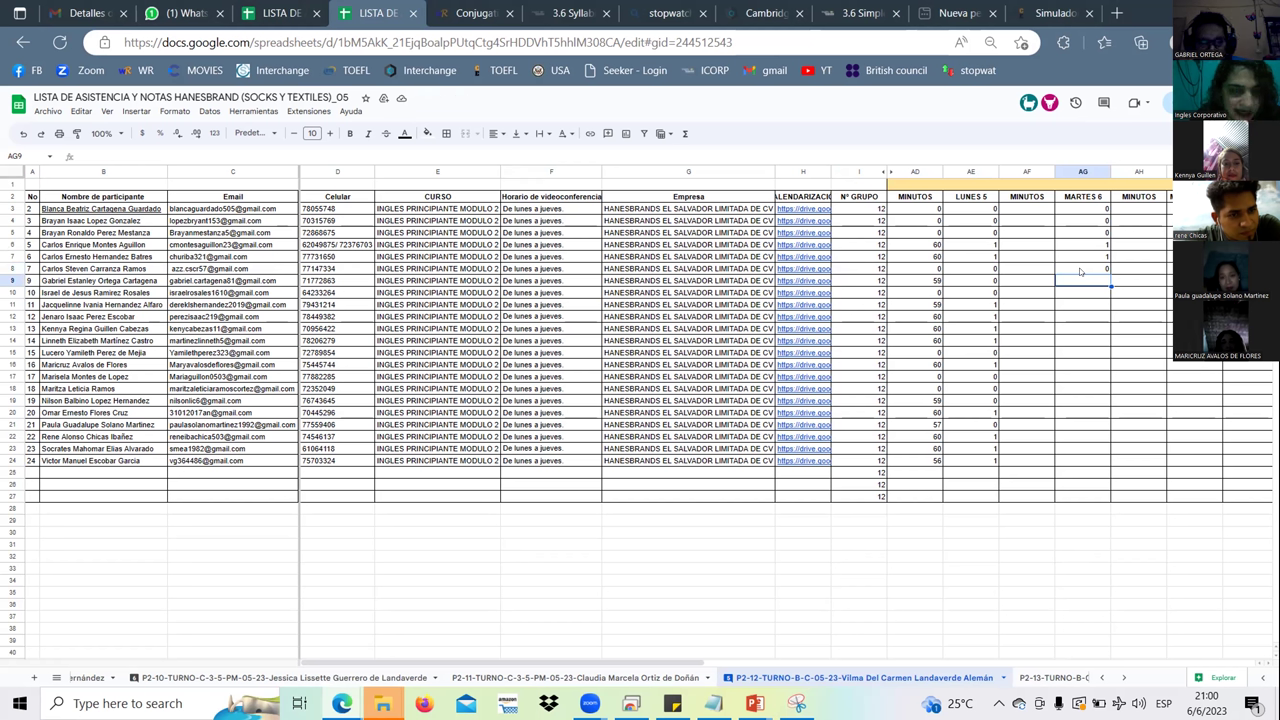
- Record the MARTES 6 attendance as 1 in cell AG9 and 0 in cell AG10
text(0)
key(Return)
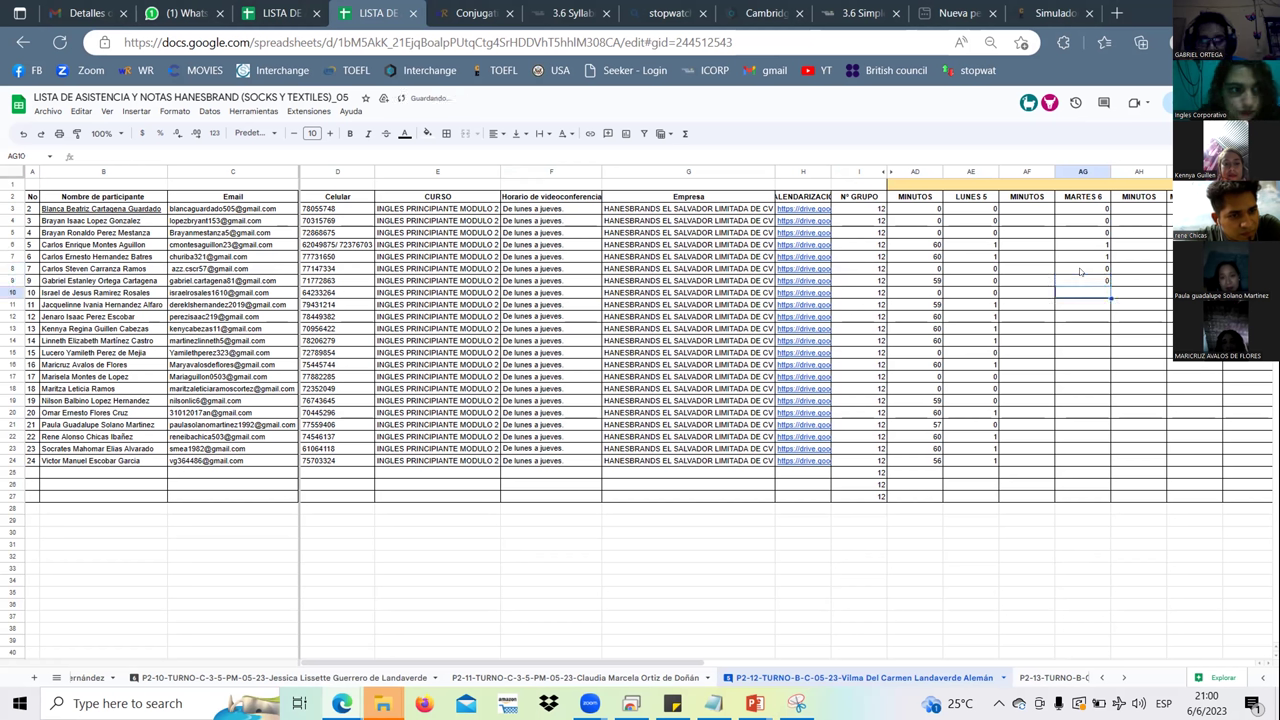
key(Up)
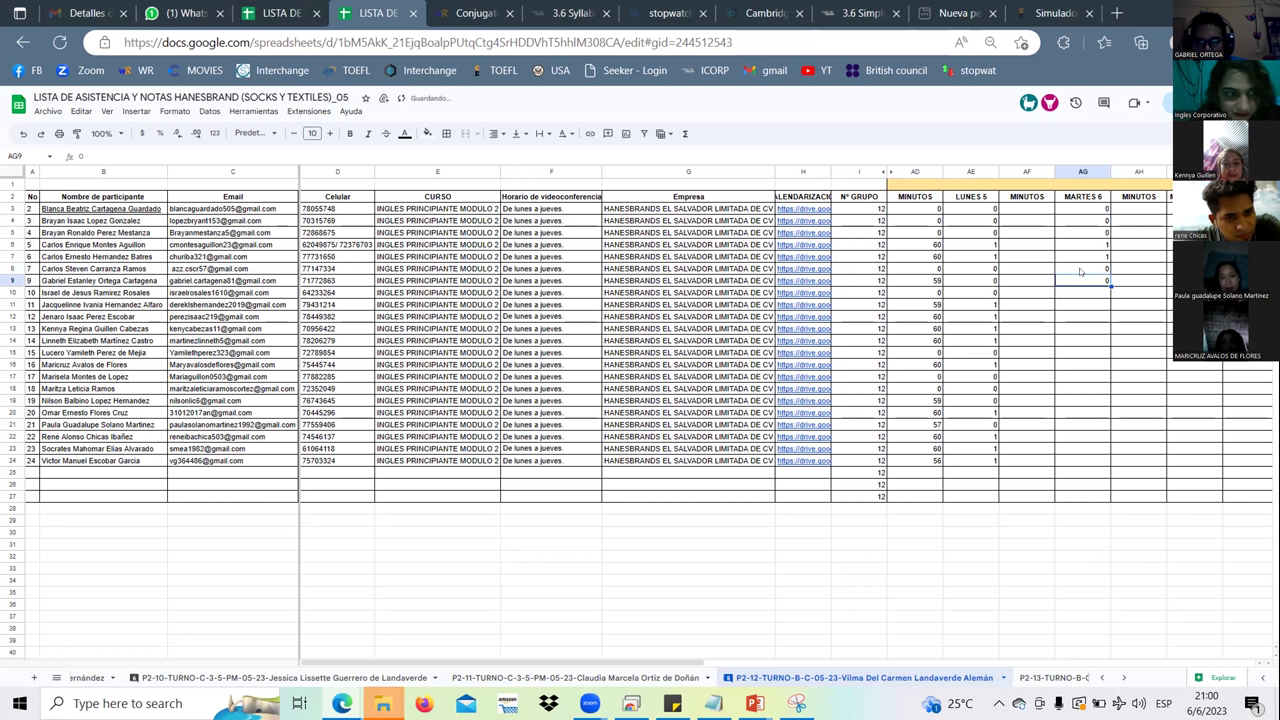
text(1)
key(Return)
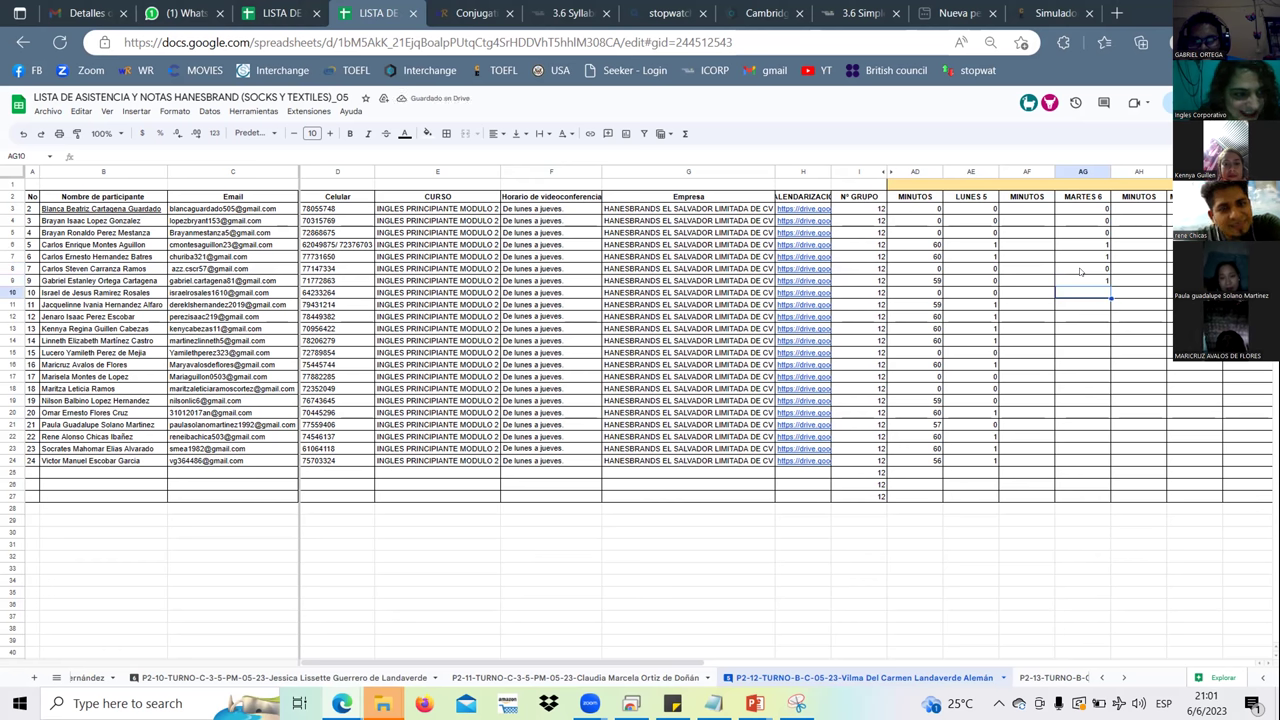
text(0)
key(Return)
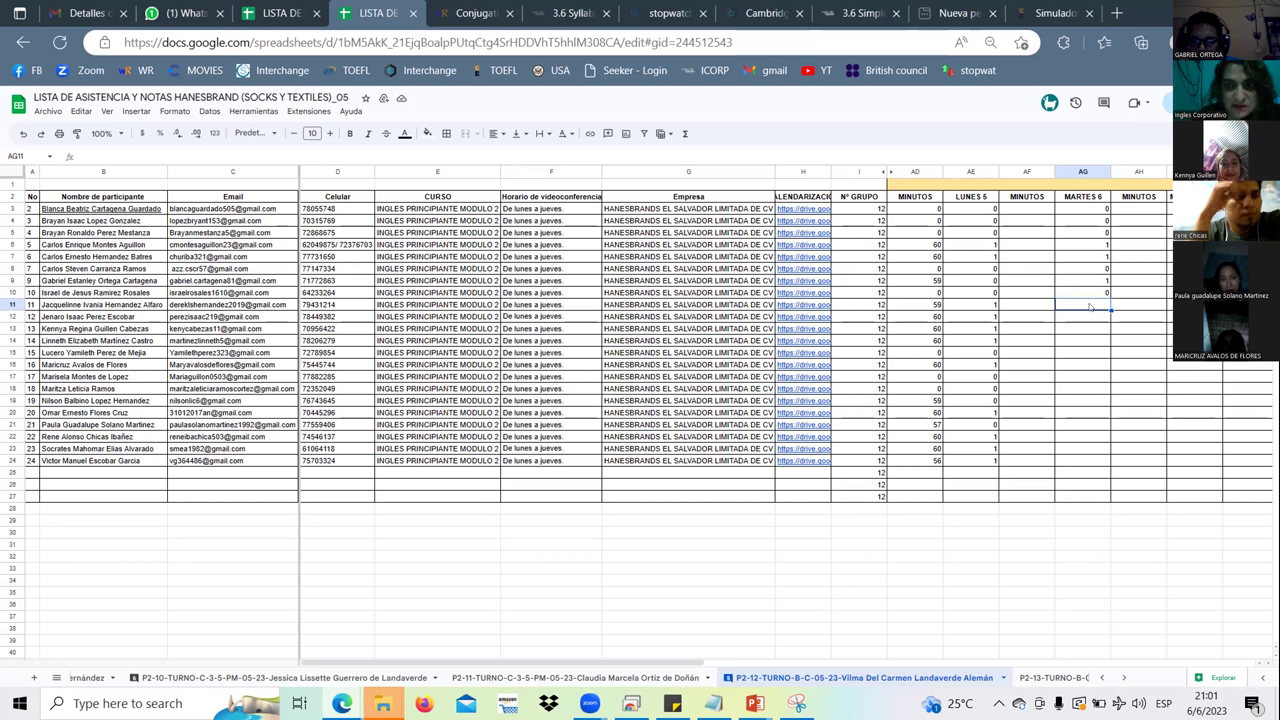
- Fill in the MARTES 6 attendance with 0 in AG11 and 1 in both AG12 and AG13
text(0)
key(Return)
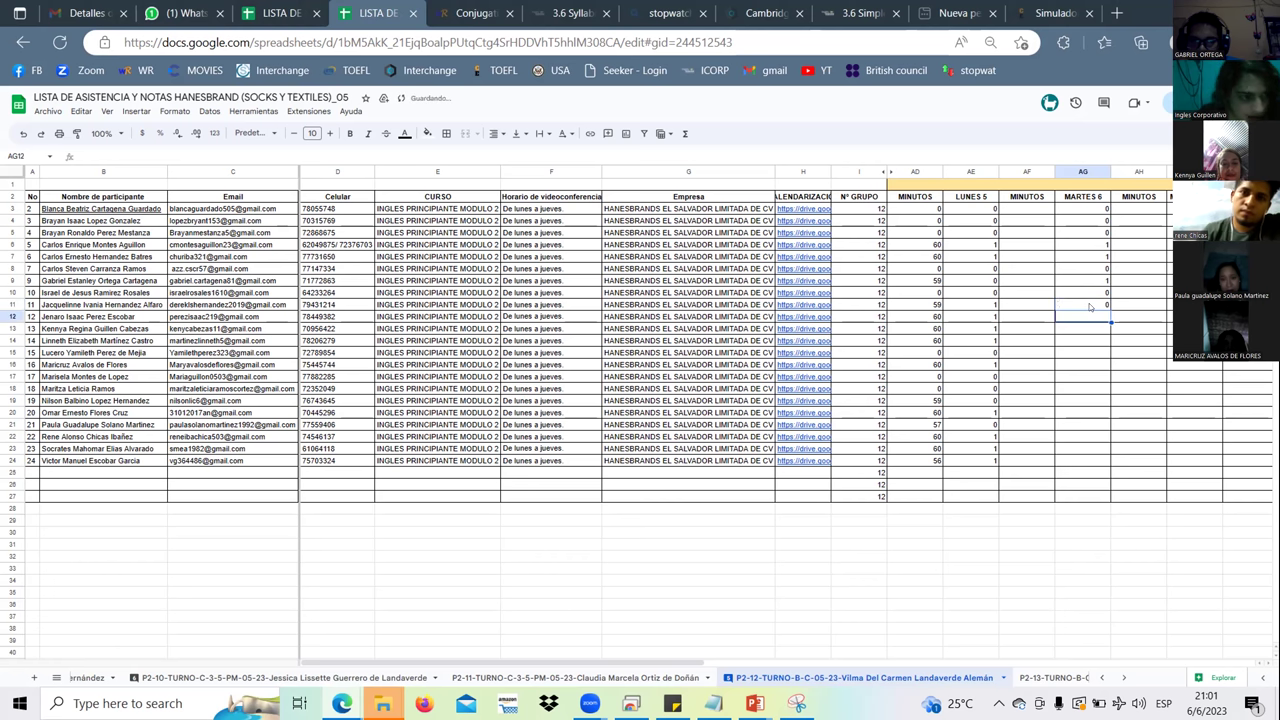
text(1)
key(Return)
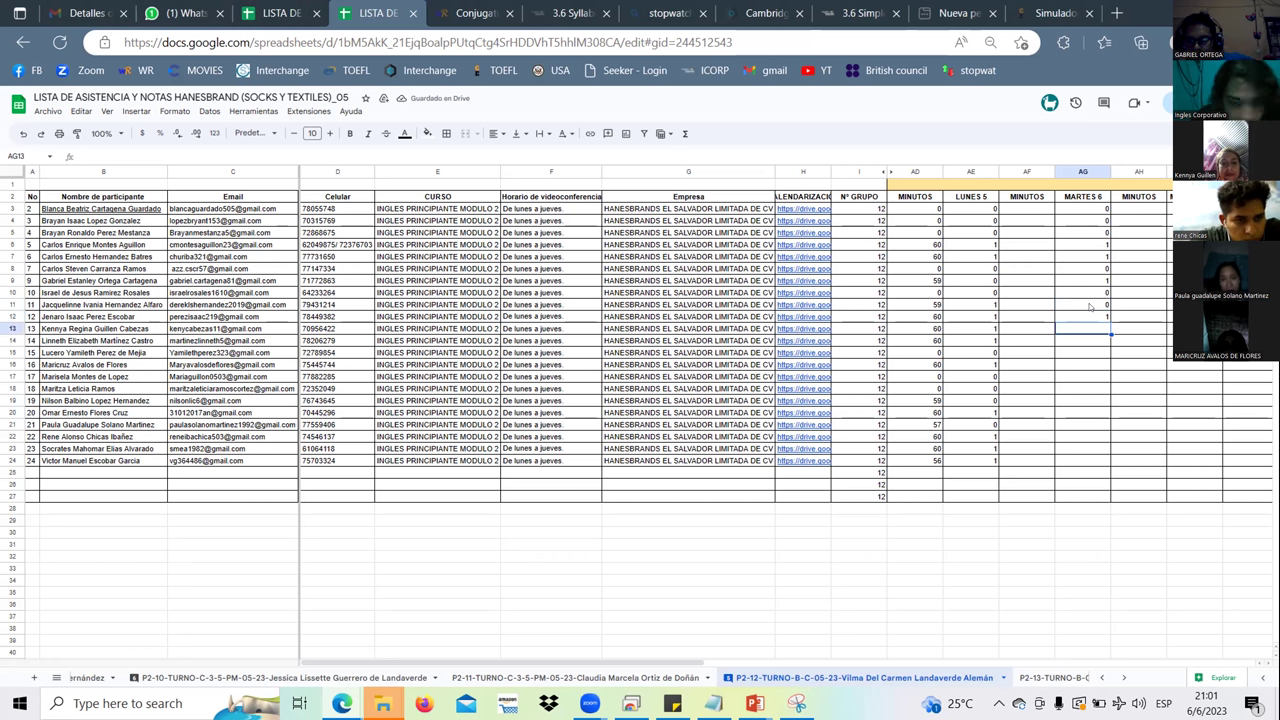
text(1)
key(Return)
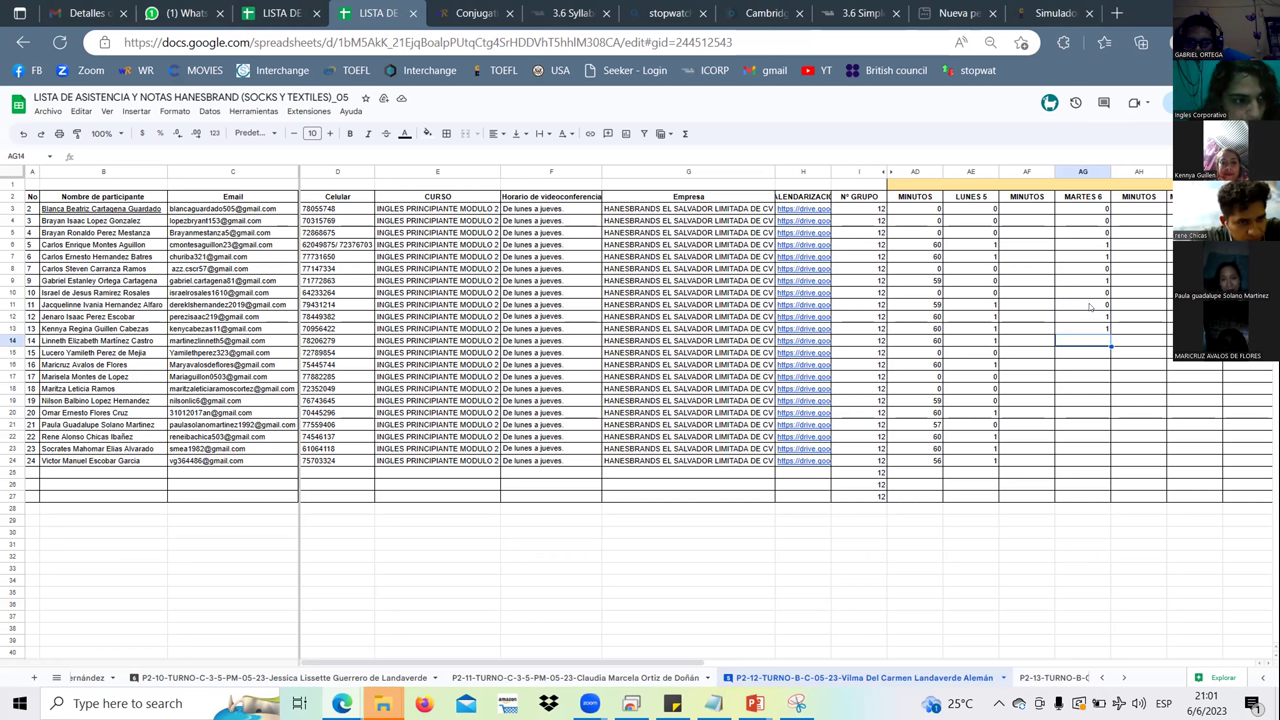
- Enter the MARTES 6 attendance as 1 in AG14, 0 in AG15 and 1 in AG16
text(1)
key(Return)
text(0)
key(Return)
text(1)
key(Return)
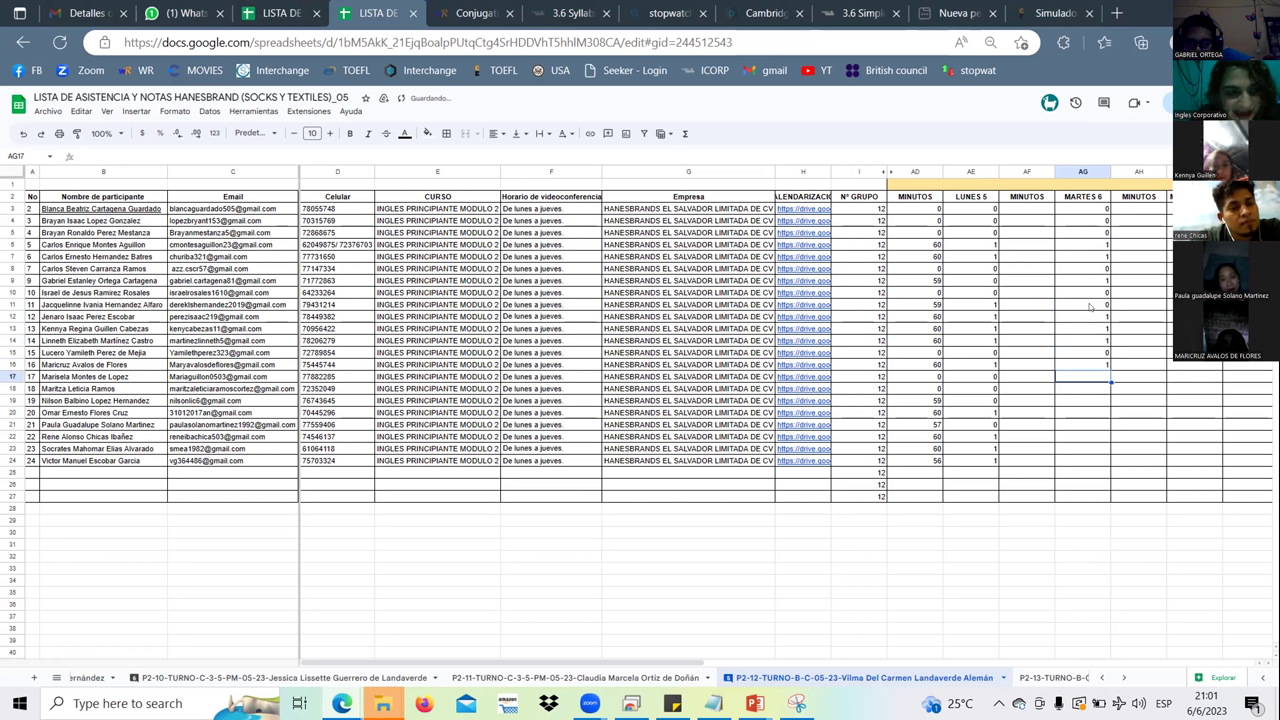
key(Down)
key(Up)
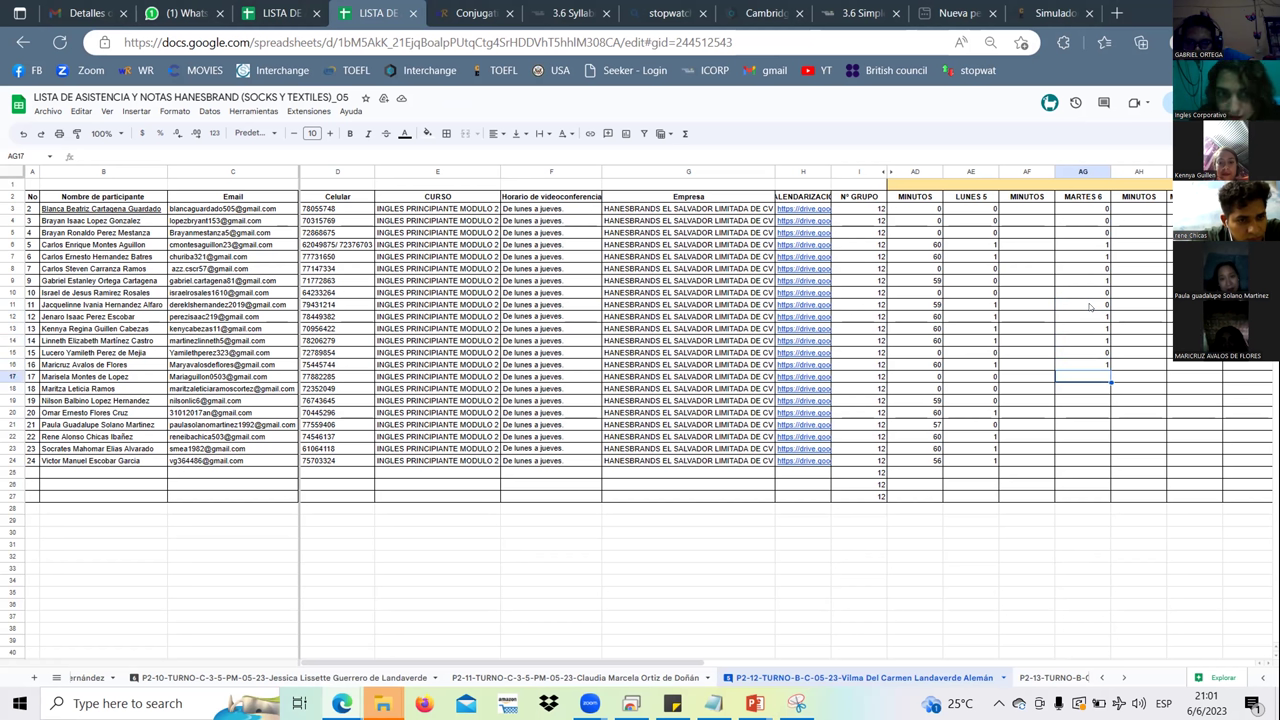
text(1)
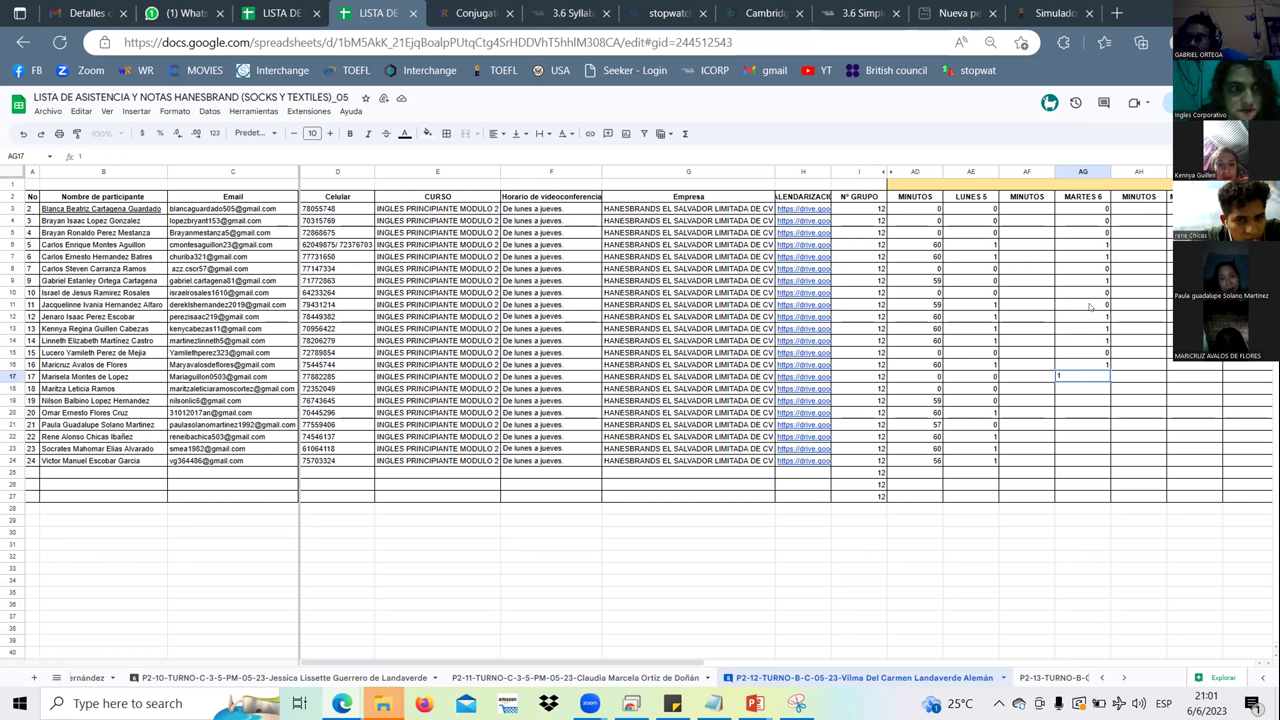
key(Return)
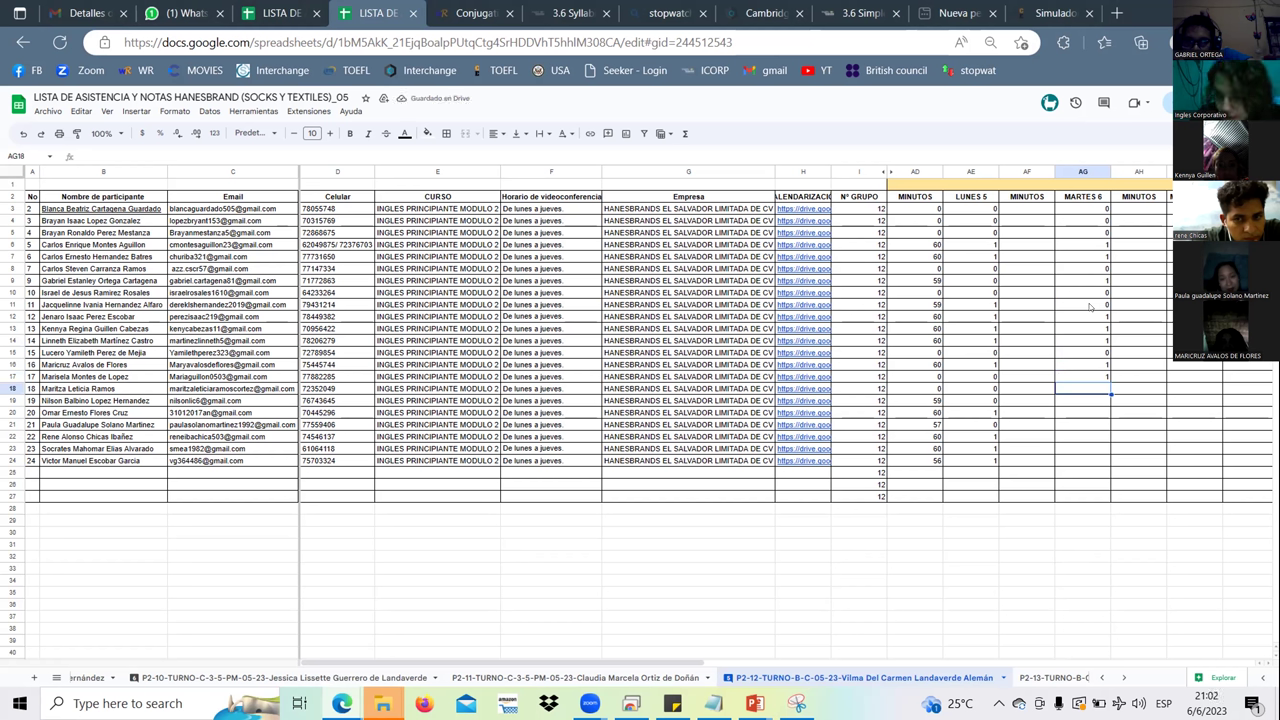
key(Up)
- Mark the MARTES 6 attendance as 0 in cells AG17 and AG18
text(0)
key(Return)
text(0)
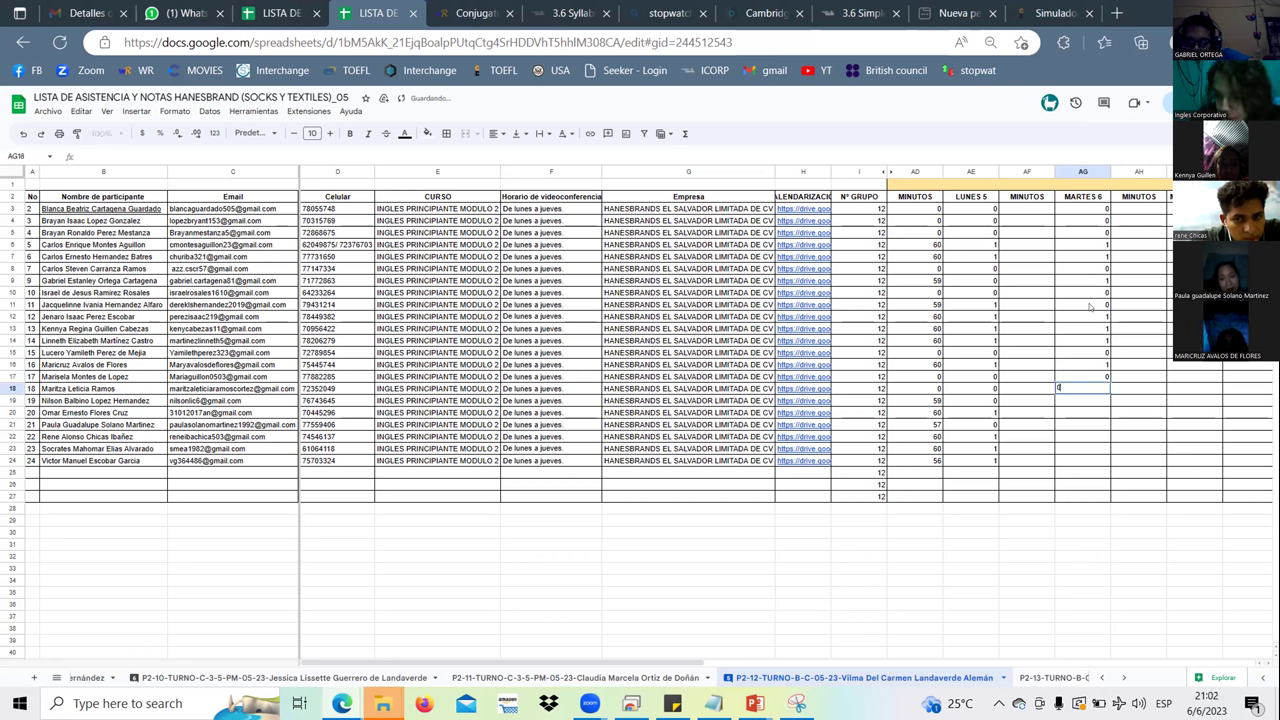
key(Return)
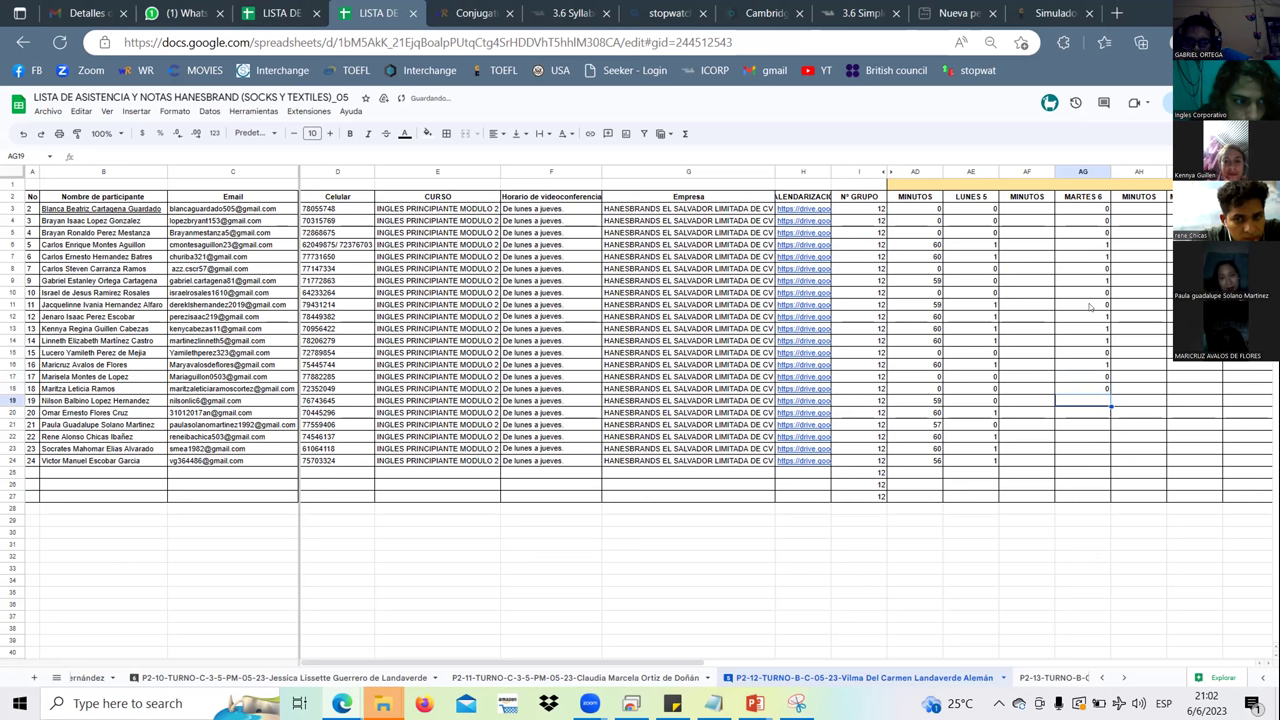
- Mark the MARTES 6 attendance as 1 in cells AG19, AG20 and AG21
text(1)
key(Return)
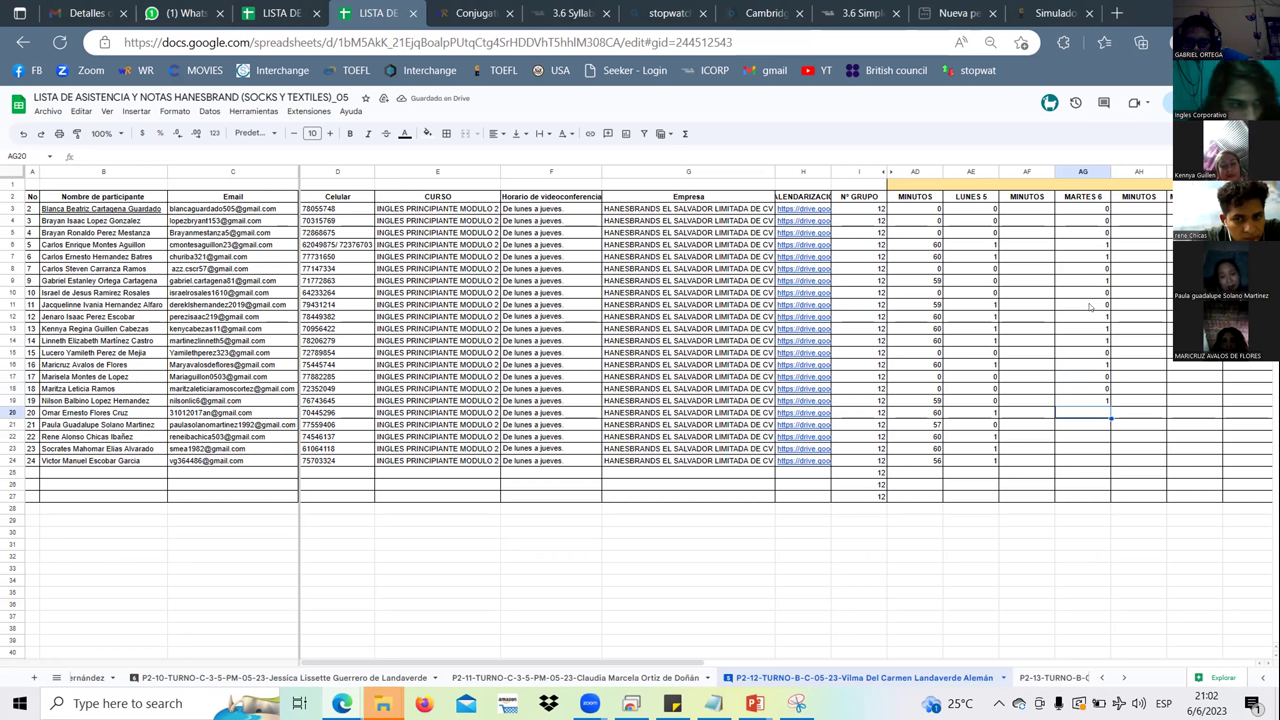
text(1)
key(Return)
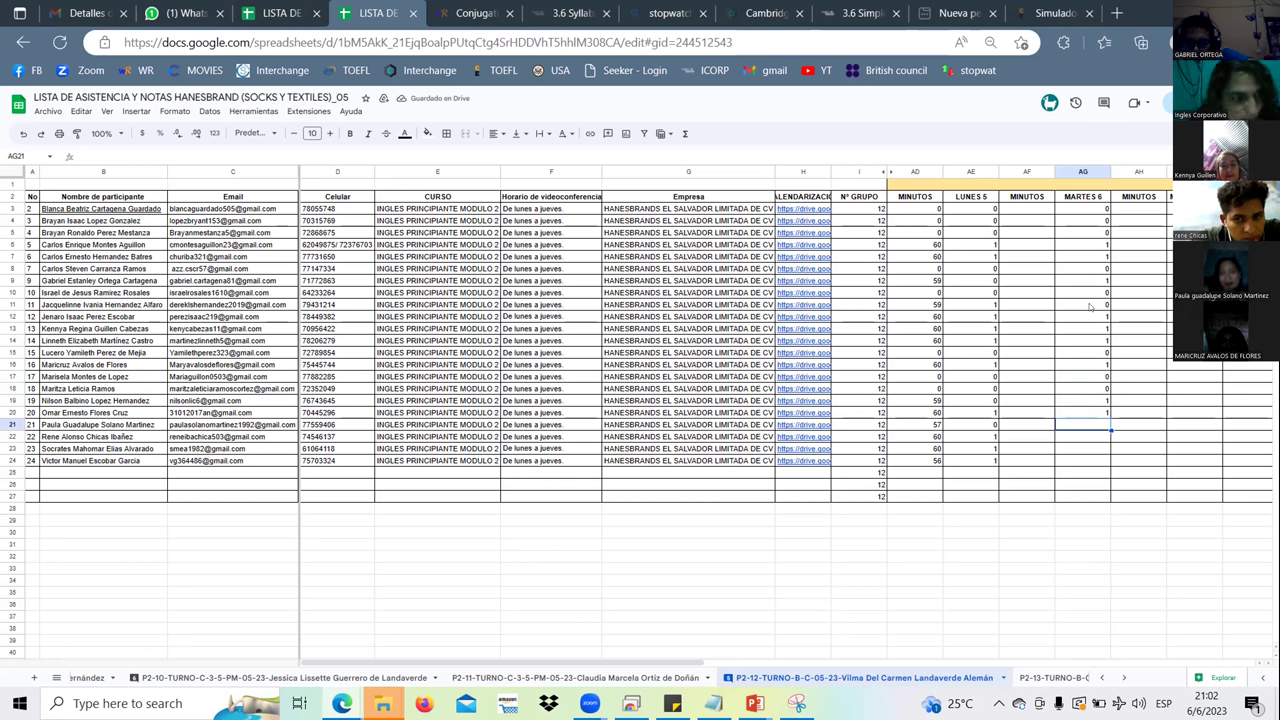
text(1)
key(Return)
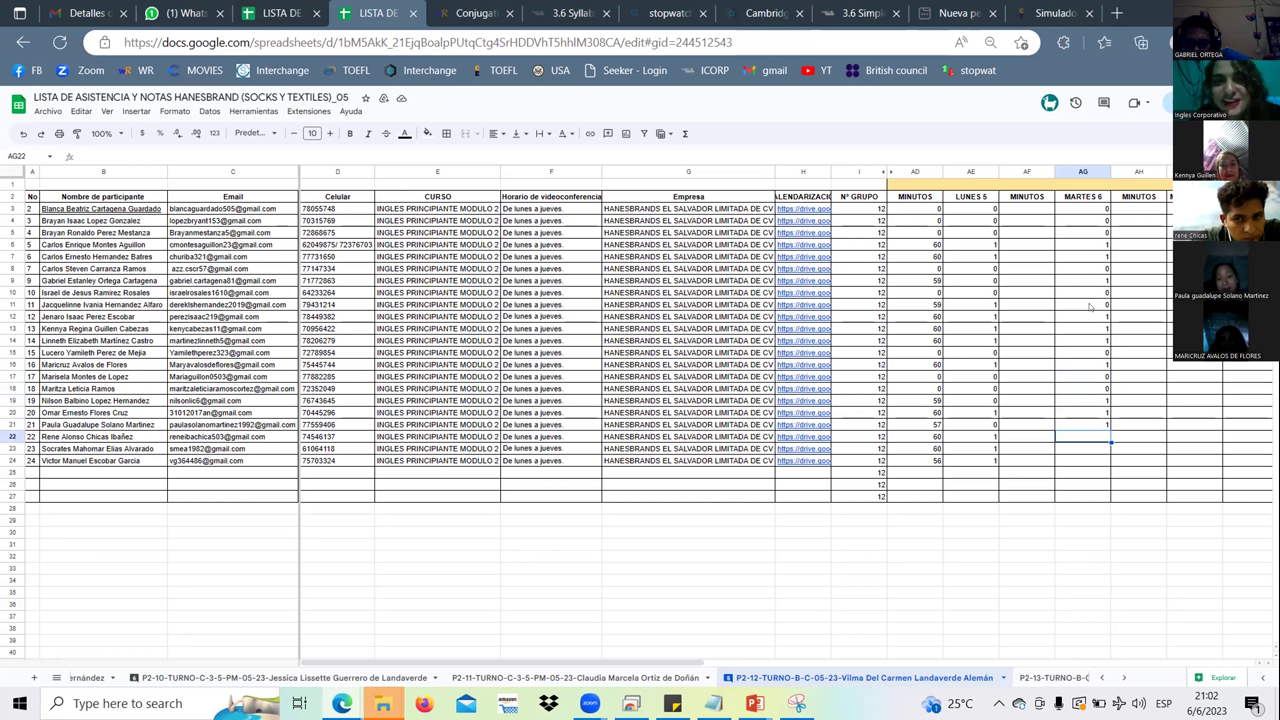
- Complete the MARTES 6 attendance column with 1 in cells AG22, AG23 and AG24
text(1)
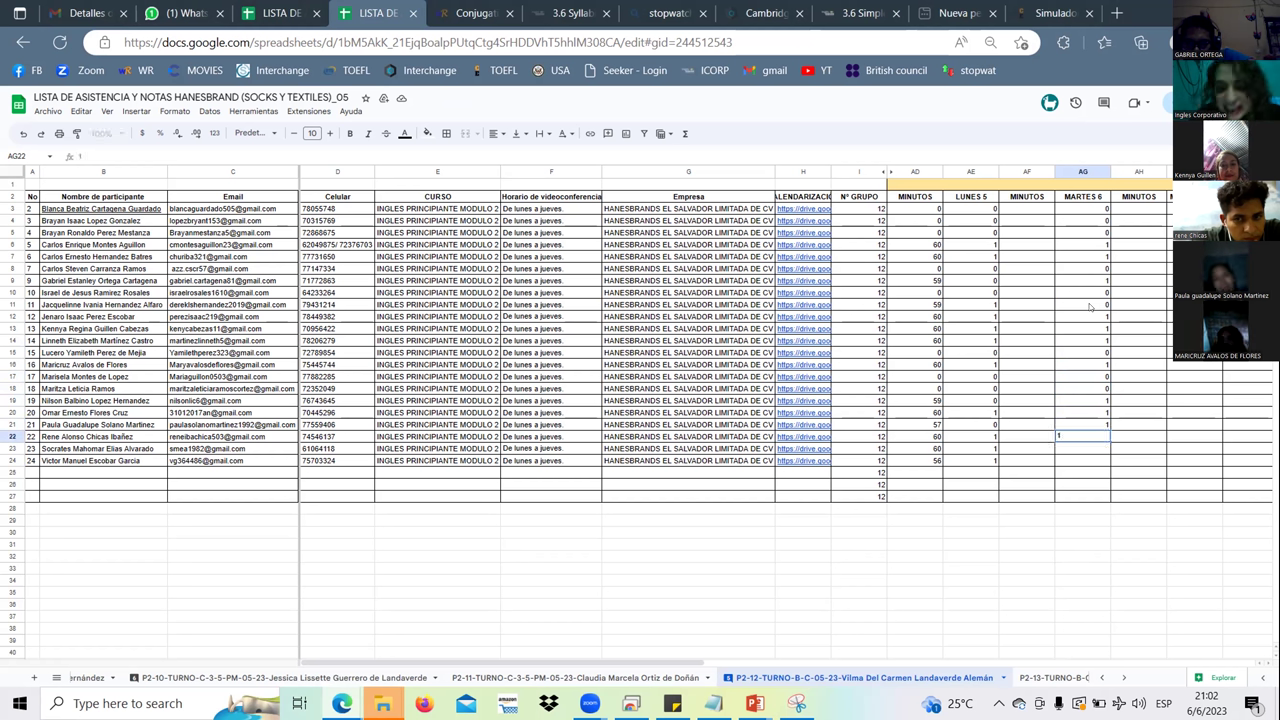
key(Return)
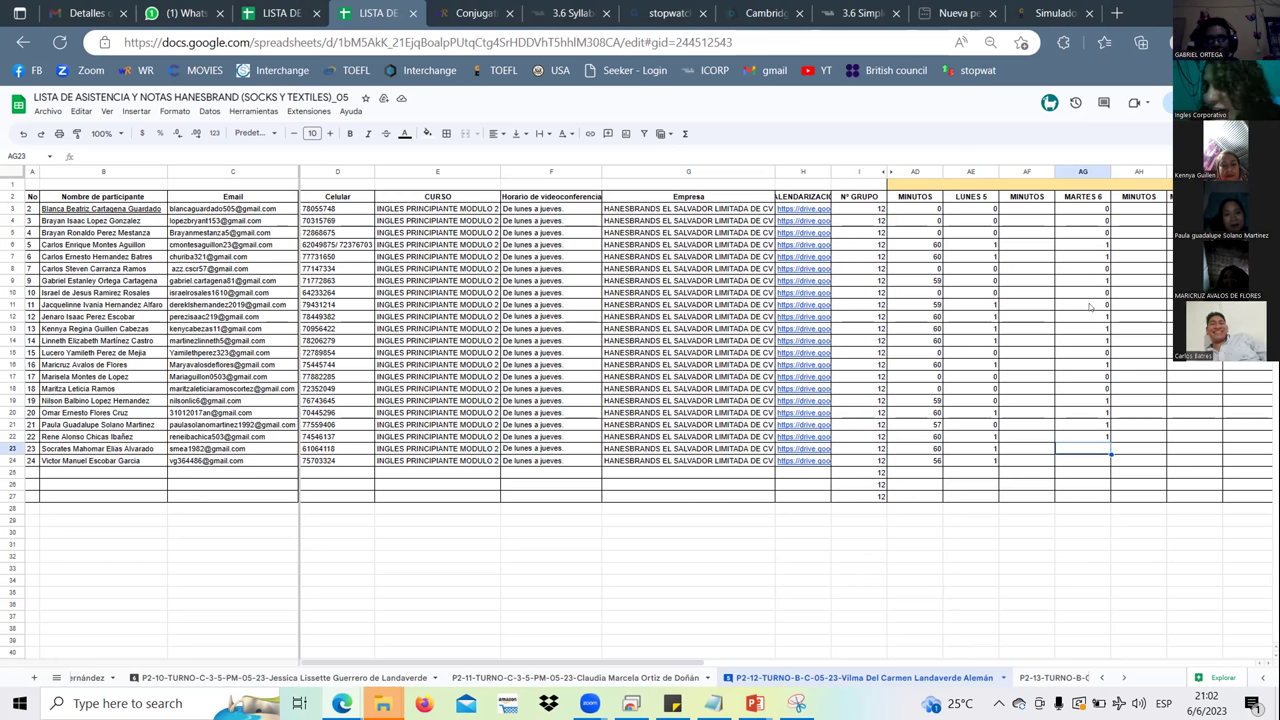
text(1)
key(Return)
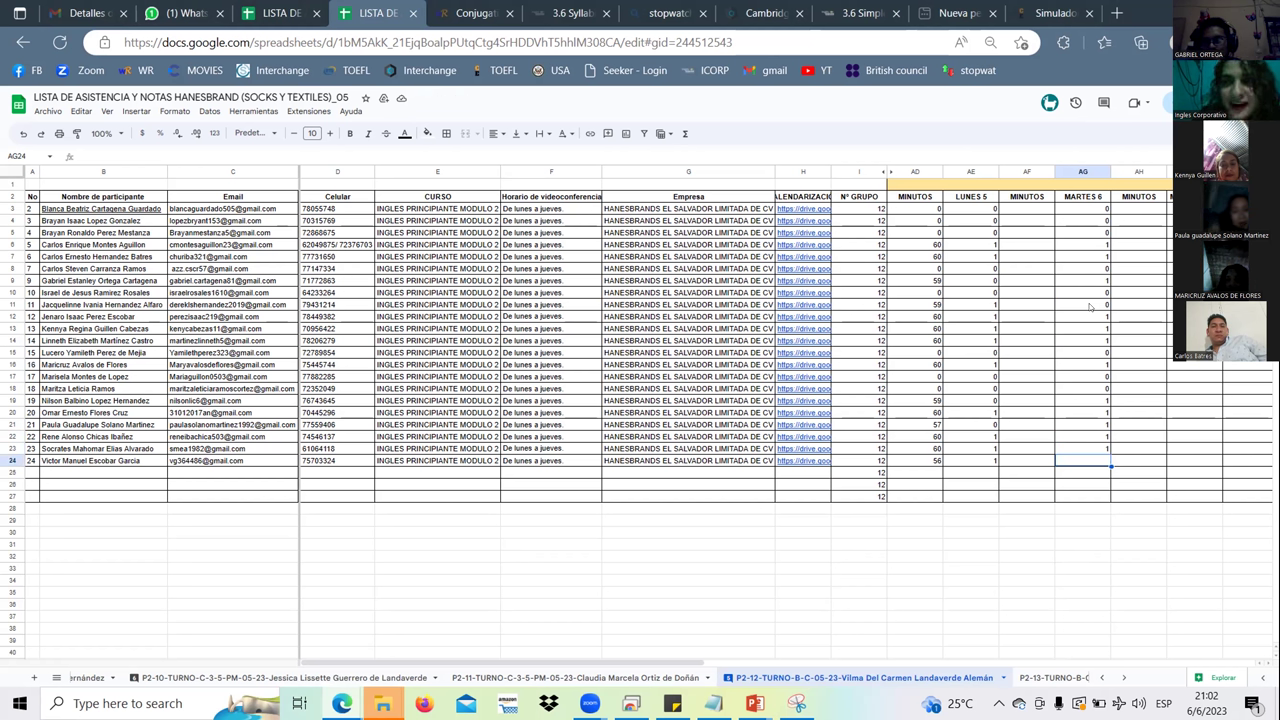
text(1)
key(Return)
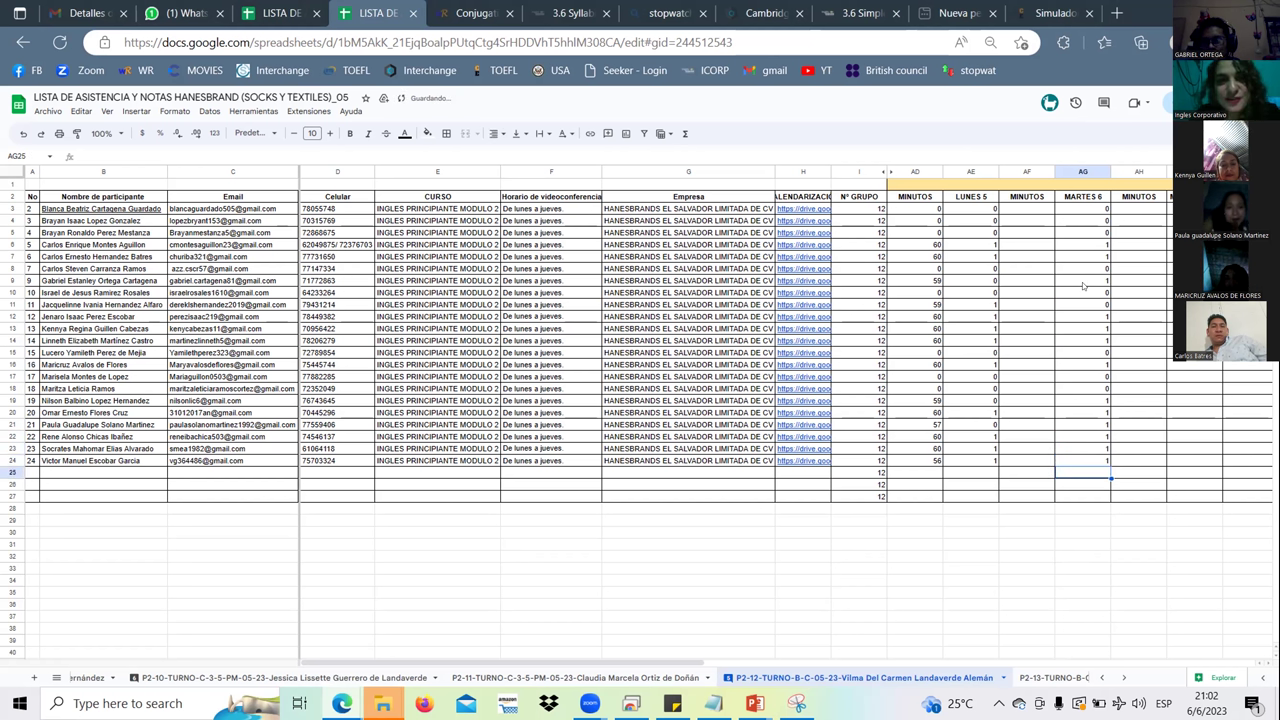